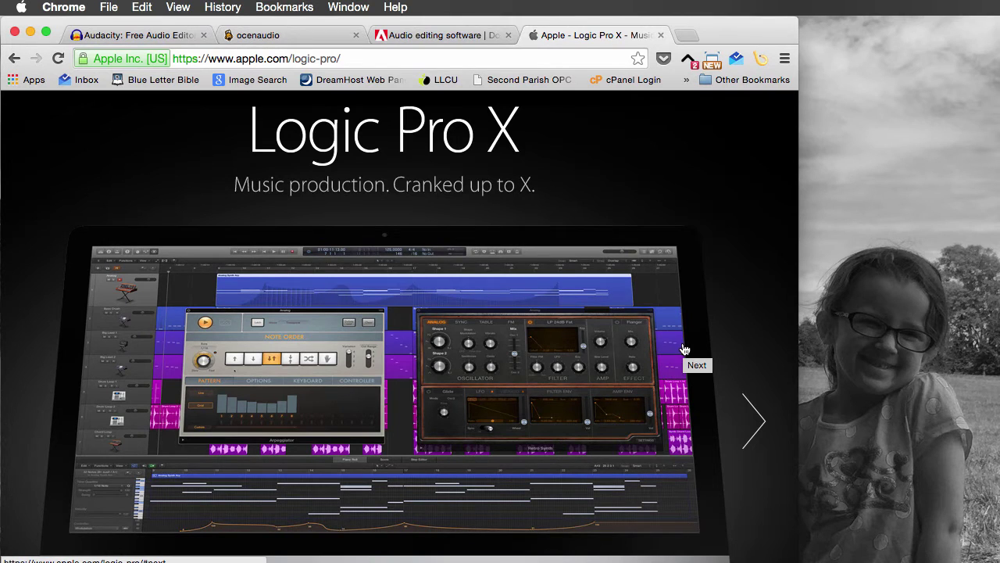
Close the Apple Logic Pro X tab so the Adobe Audition CC page shows
click(661, 35)
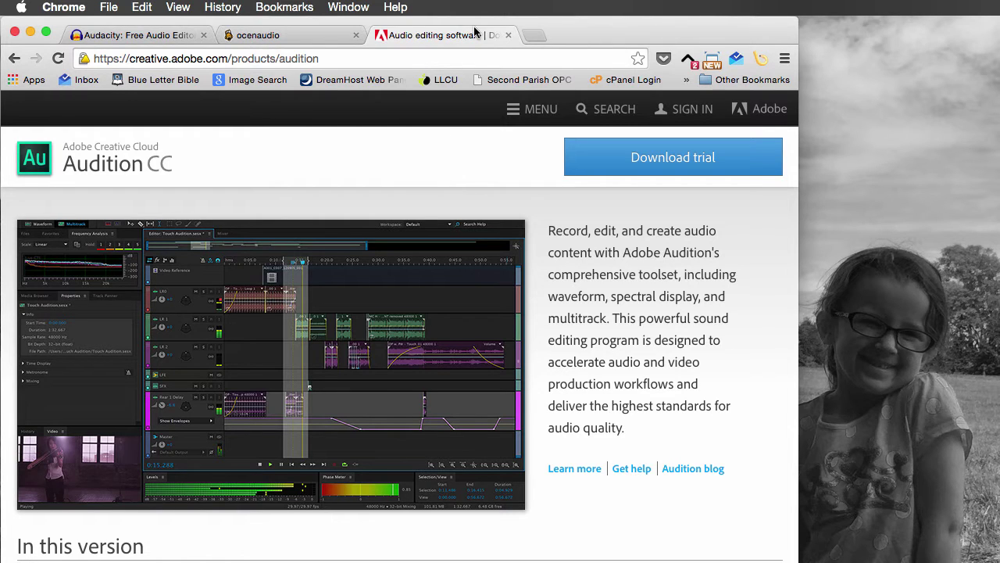
Switch to the 'Audacity: Free Audio Editor' tab in Chrome
click(131, 36)
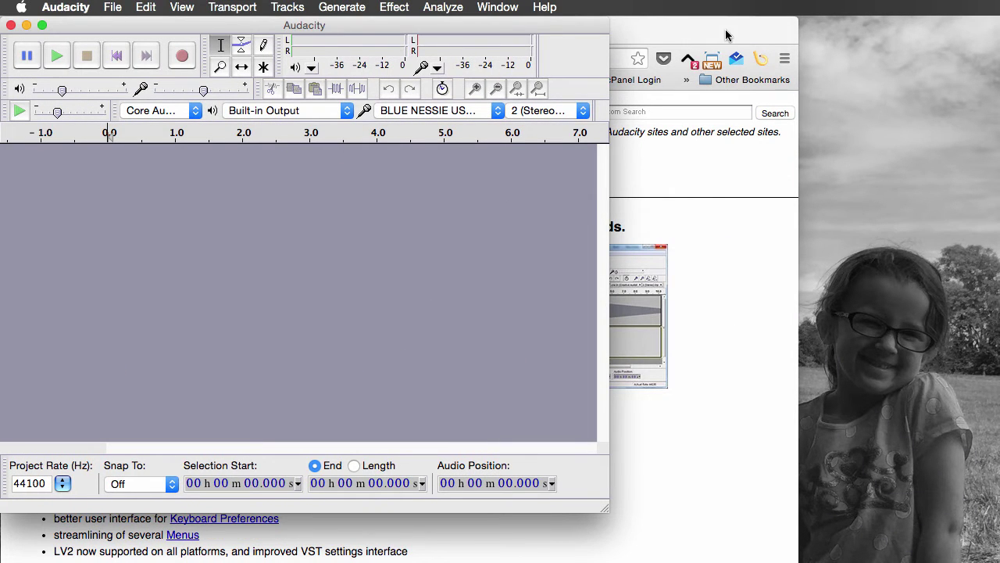
Move the empty Audacity project window slightly down and to the right
drag(587, 29, 612, 40)
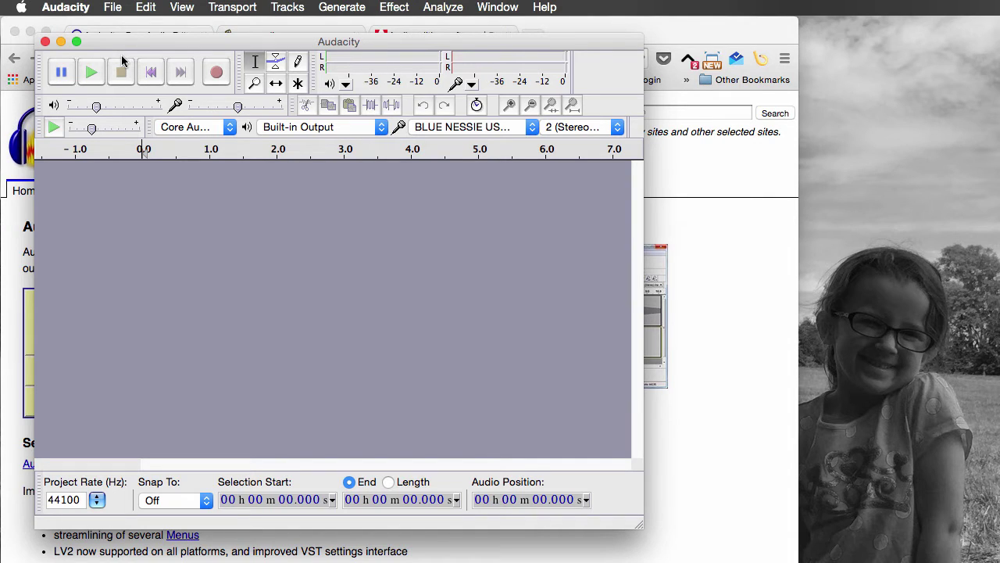
click(120, 9)
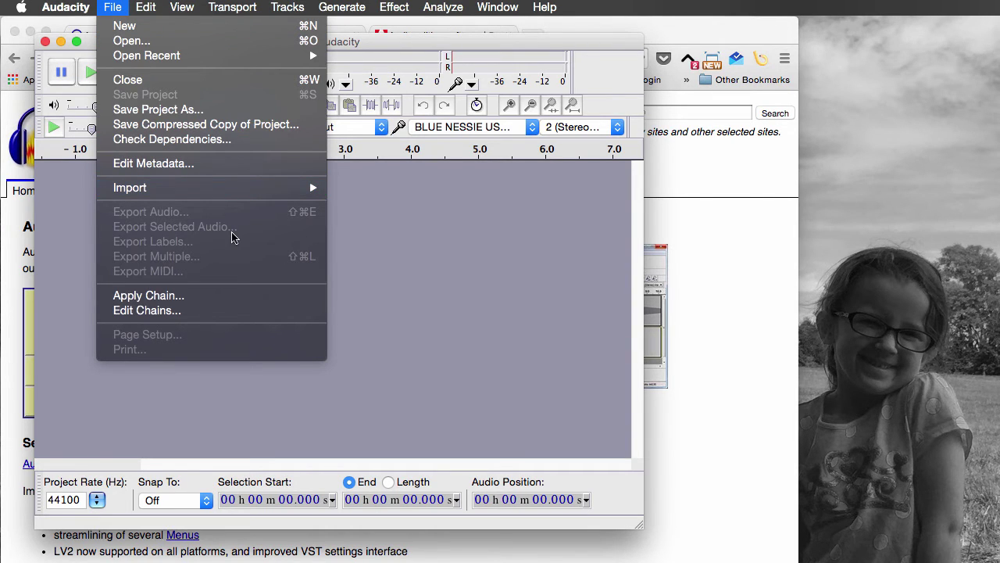
click(397, 245)
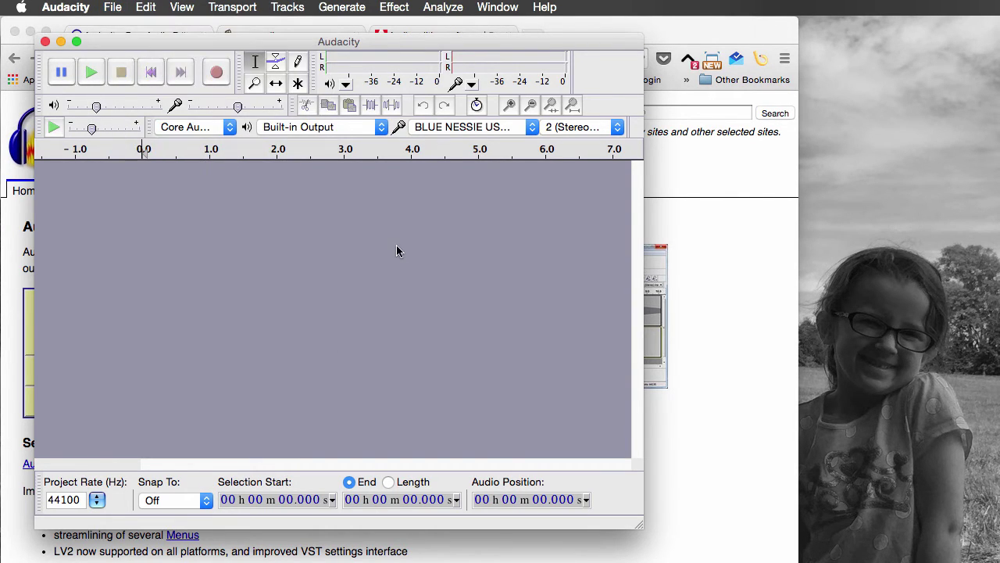
Quit Audacity, reposition the empty Kvlt recorder window up-left, then close Kvlt
click(44, 42)
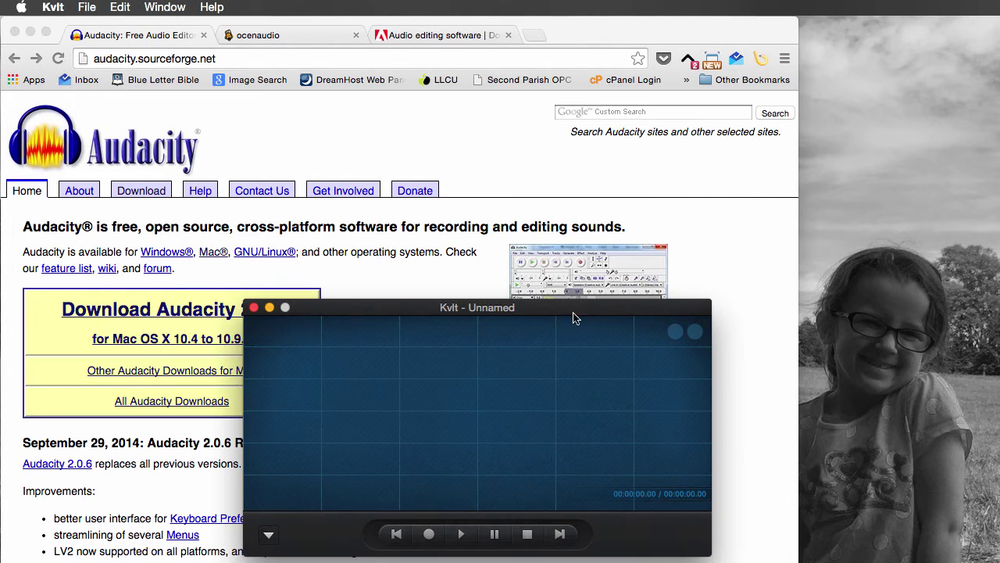
drag(537, 311, 436, 138)
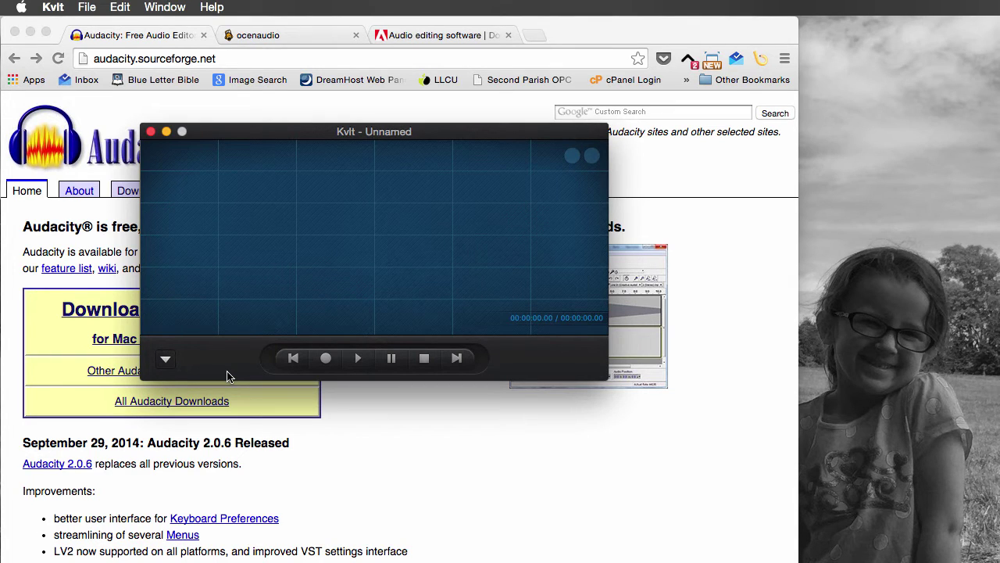
click(151, 132)
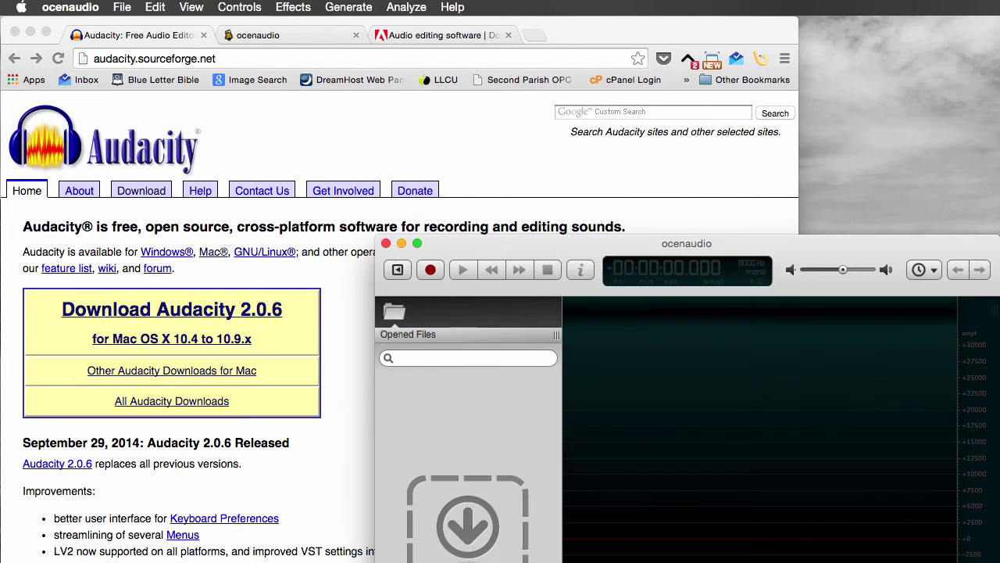
Record a roughly five-second mono 16-bit voice clip at 32000 Hz in ocenaudio
drag(922, 248, 652, 52)
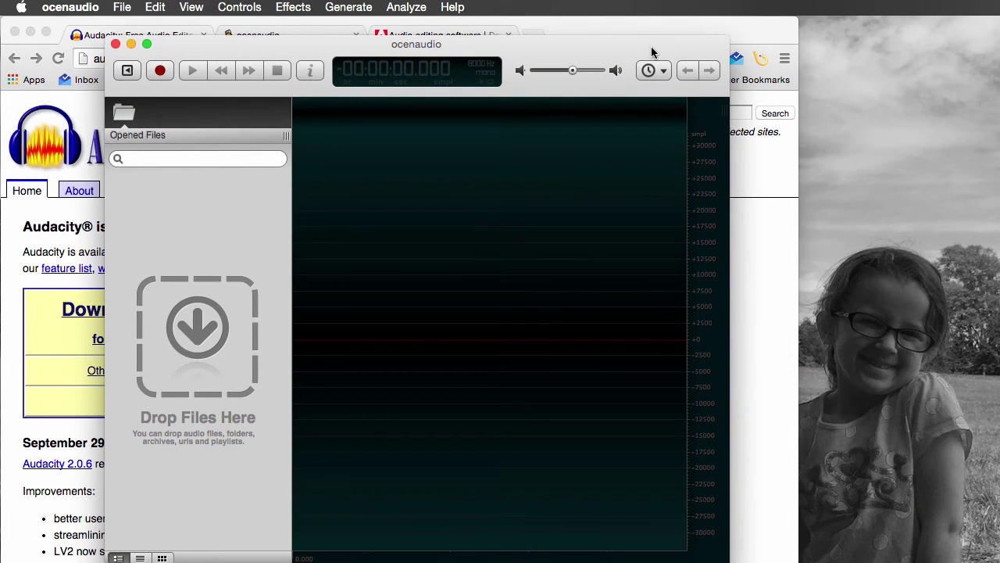
drag(651, 47, 595, 29)
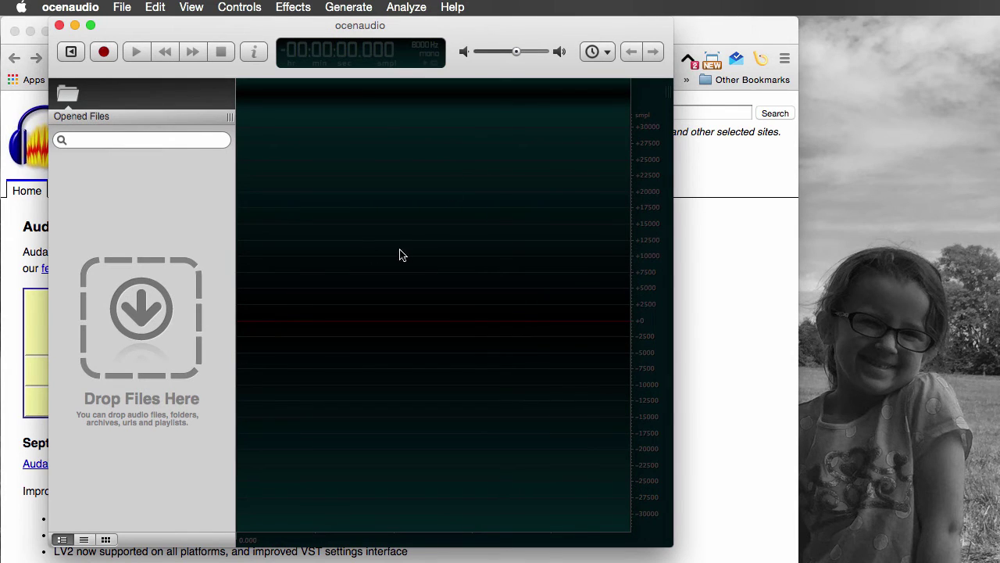
click(104, 52)
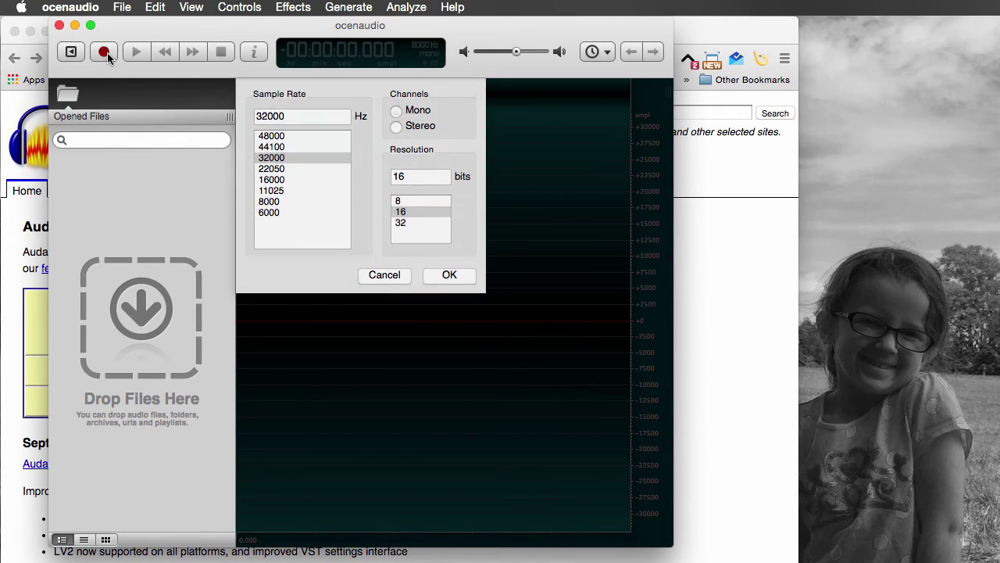
click(455, 275)
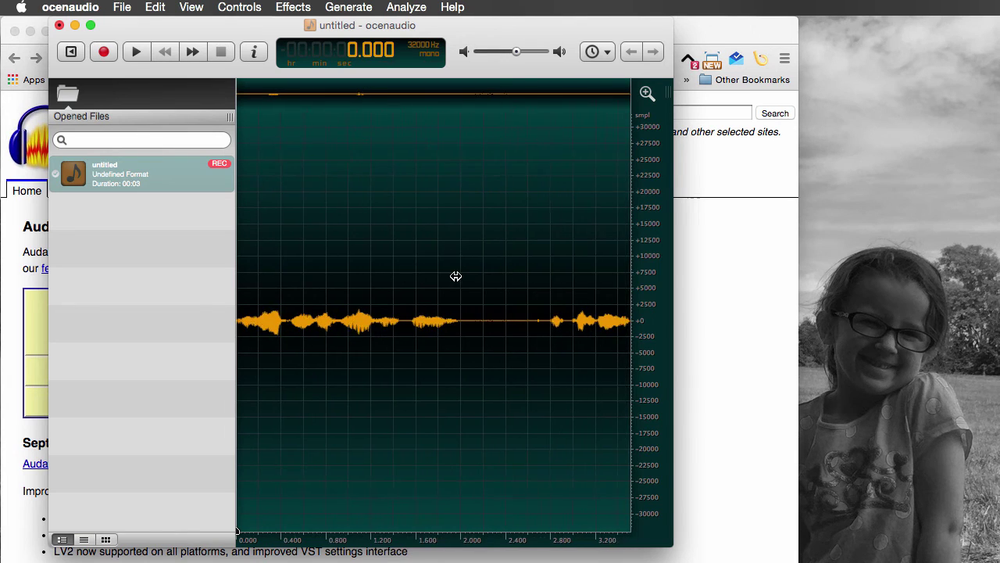
click(104, 52)
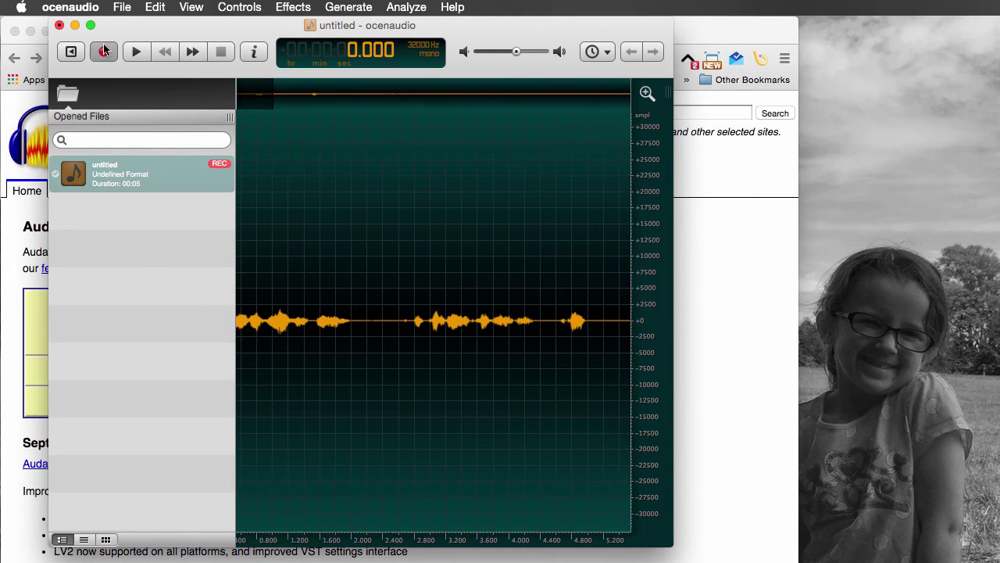
Hide the Opened Files sidebar so the five-second clip's waveform spans the window
drag(307, 309, 361, 311)
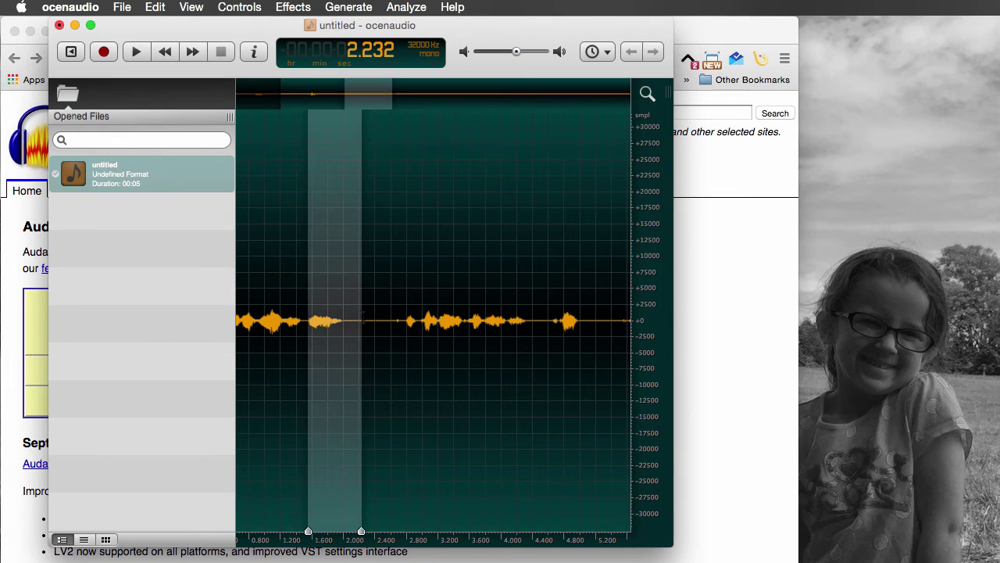
click(304, 12)
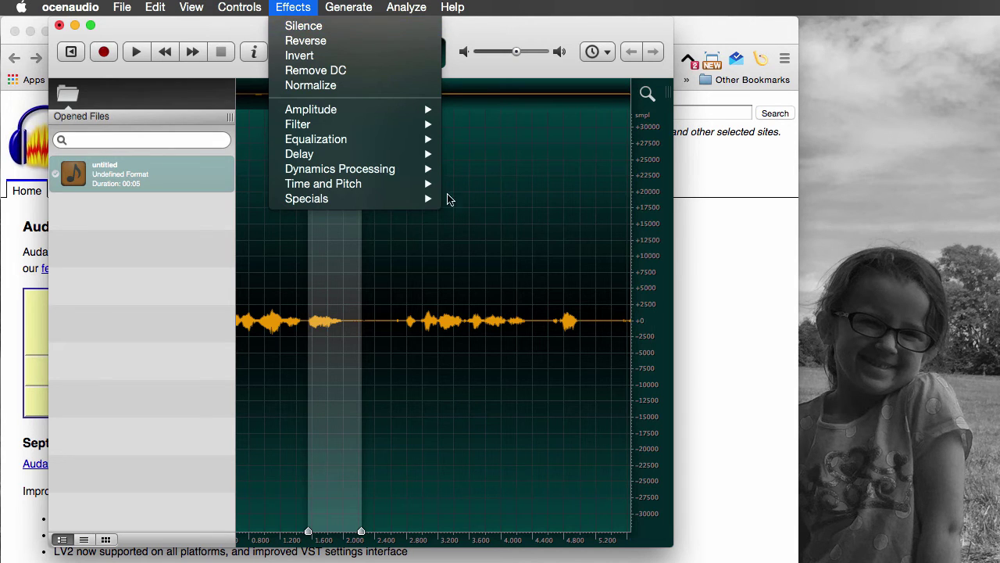
click(466, 232)
click(322, 293)
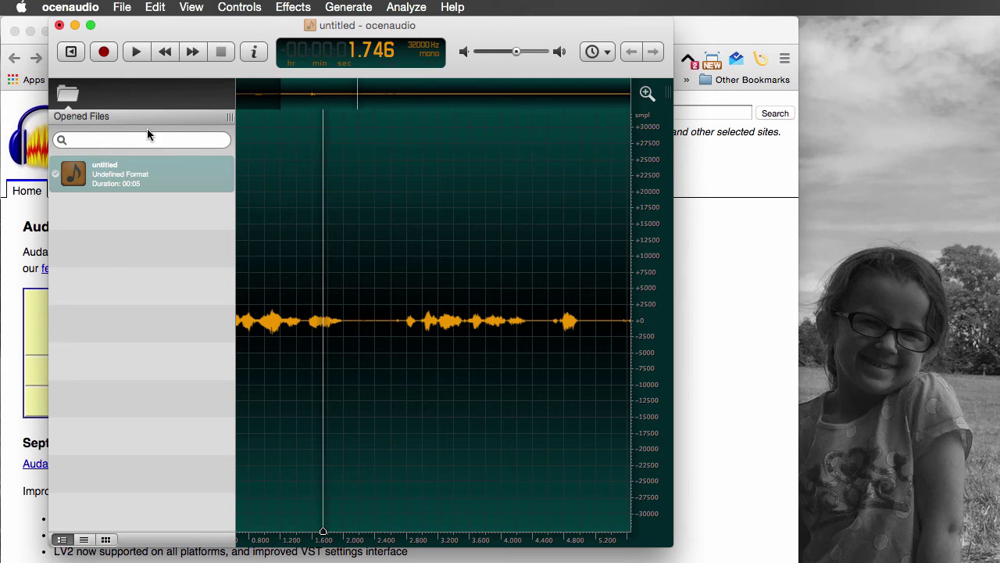
click(76, 57)
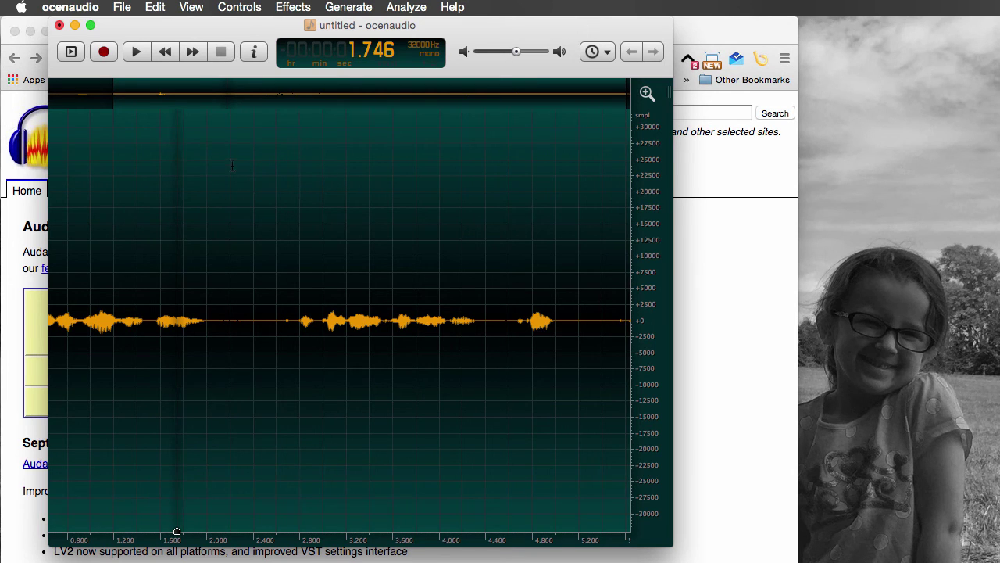
drag(219, 40, 217, 42)
Pick MP3 (MPEG Layer 3) in Save As, cancel, and minimize ocenaudio
click(121, 7)
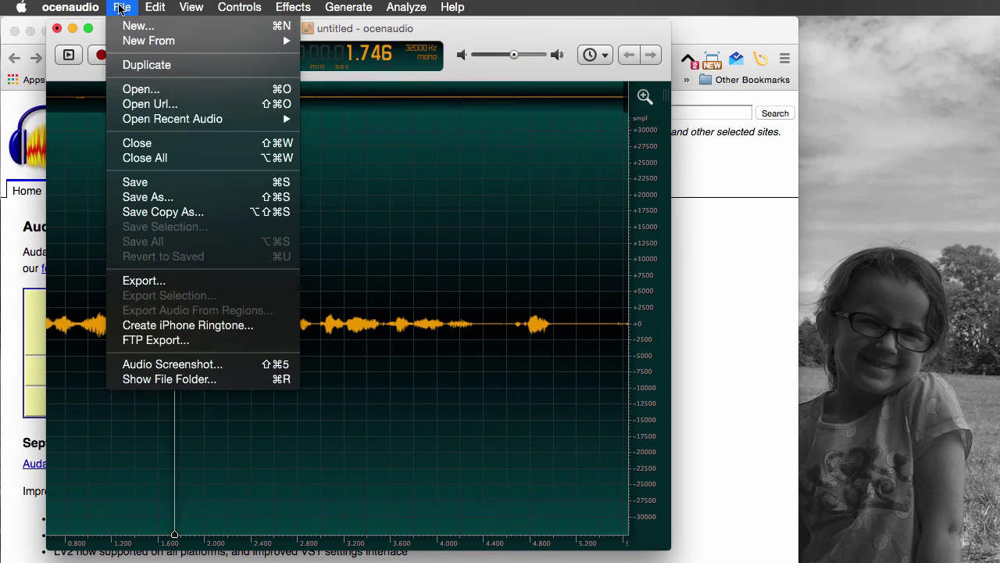
click(209, 205)
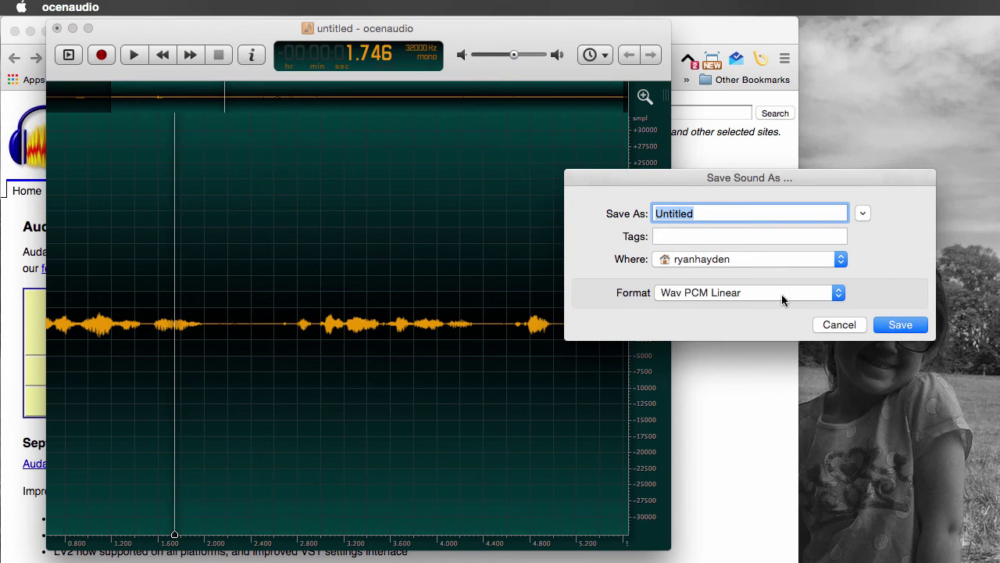
click(782, 294)
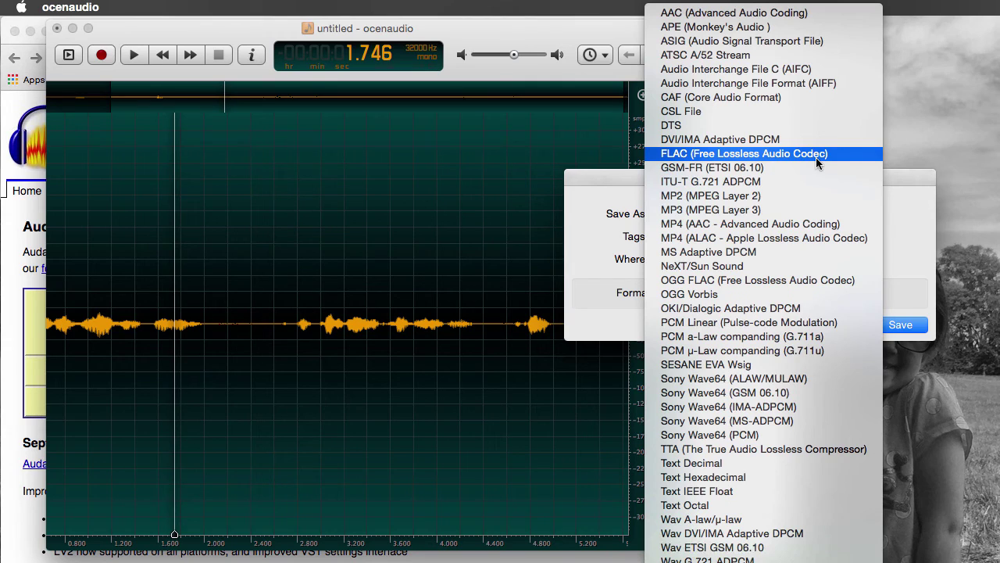
click(824, 210)
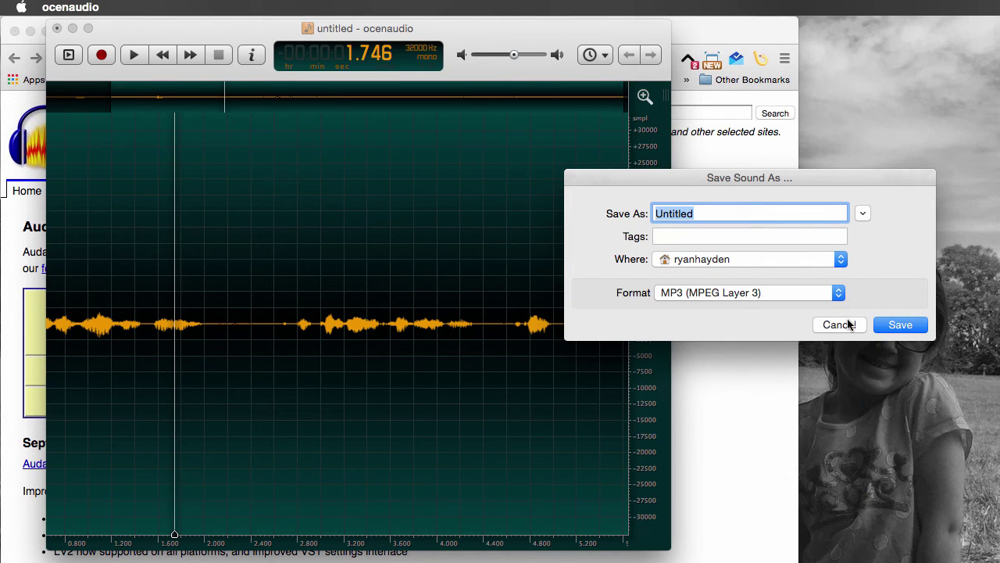
click(847, 324)
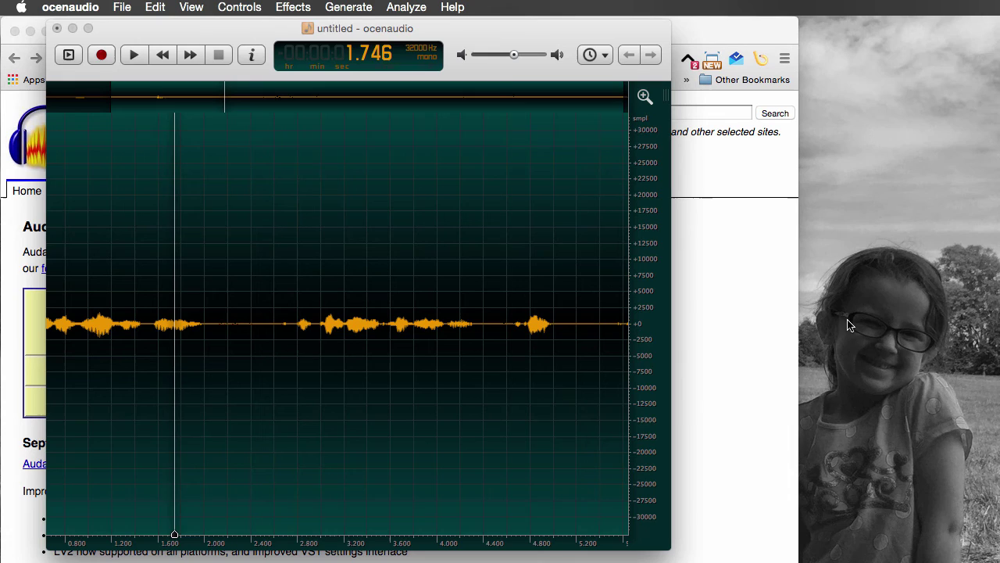
click(72, 28)
Switch to the ocenaudio website tab and browse its homepage
click(311, 35)
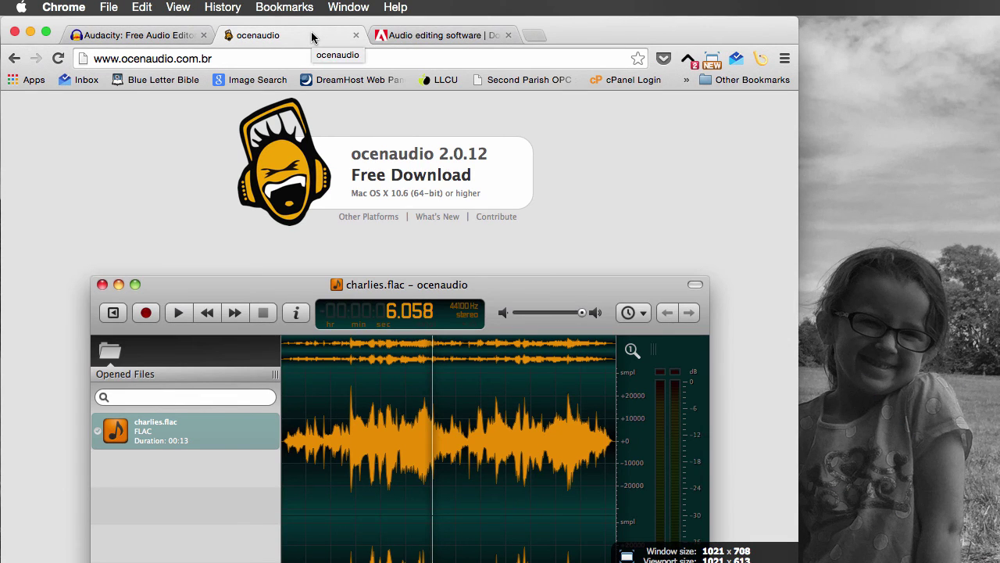
scroll(325, 145, down, 1)
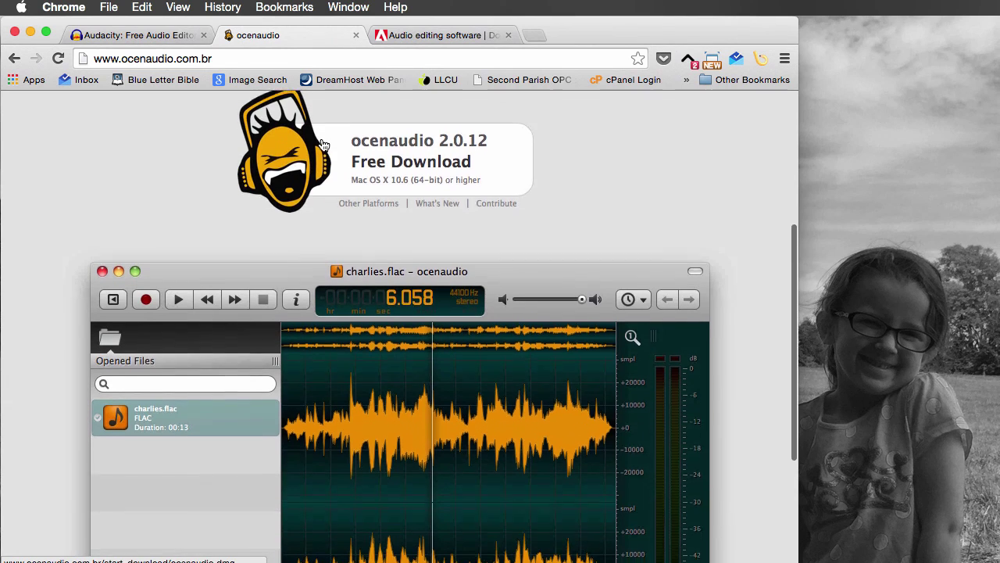
scroll(325, 145, down, 5)
scroll(322, 145, up, 10)
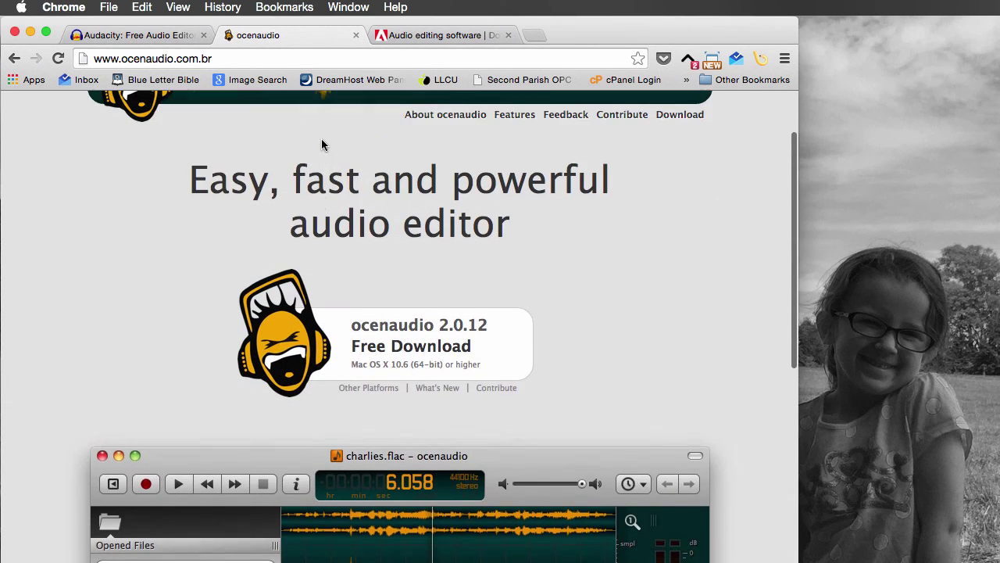
scroll(321, 138, up, 3)
scroll(344, 142, down, 2)
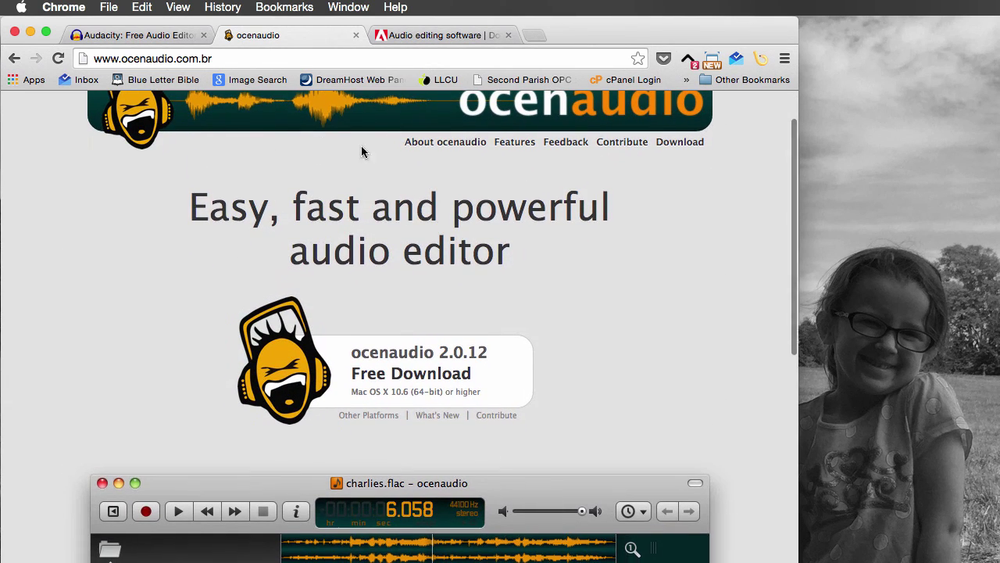
Go to the About ocenaudio page and read through it
click(436, 150)
scroll(395, 252, down, 8)
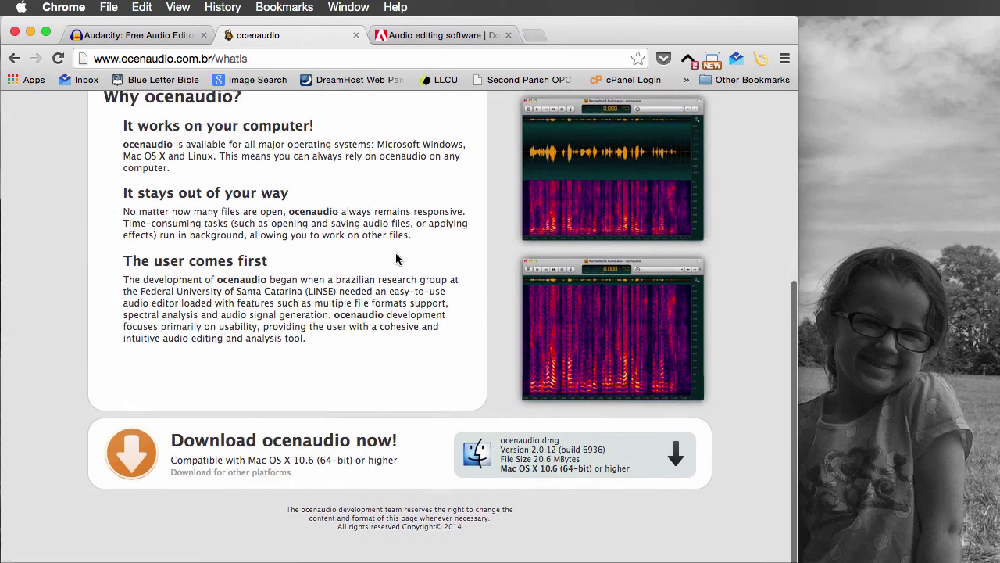
scroll(396, 252, up, 5)
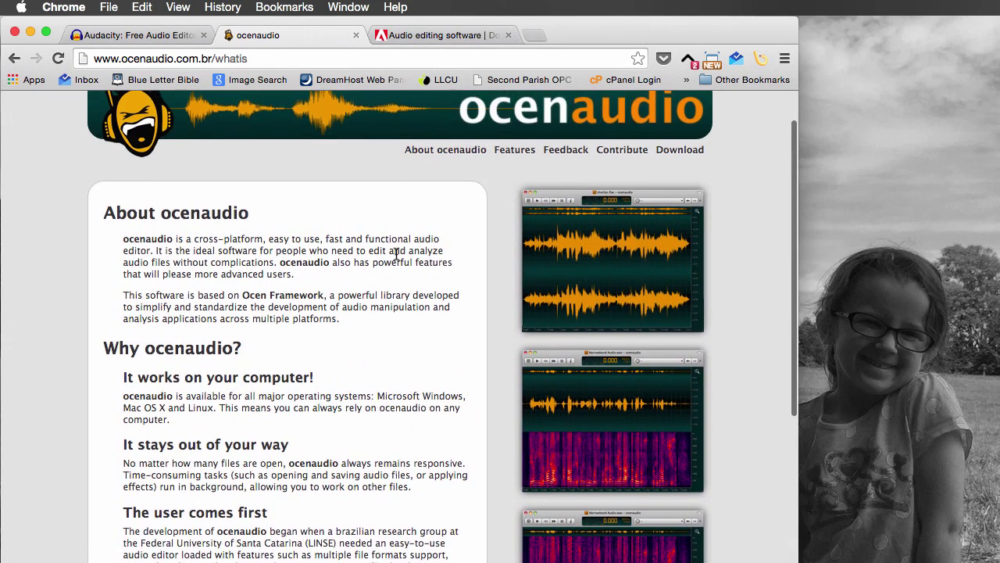
scroll(396, 254, up, 1)
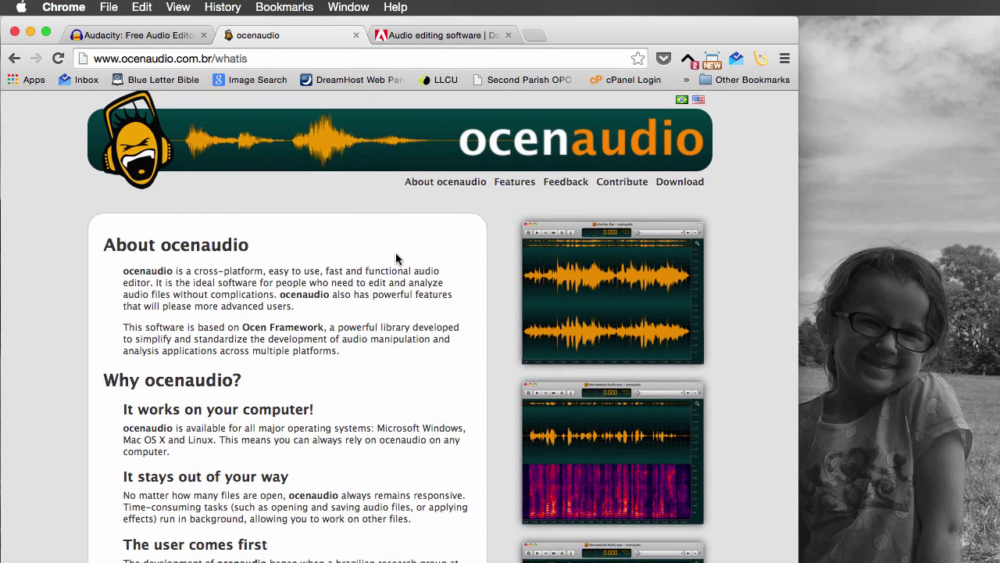
scroll(396, 254, down, 8)
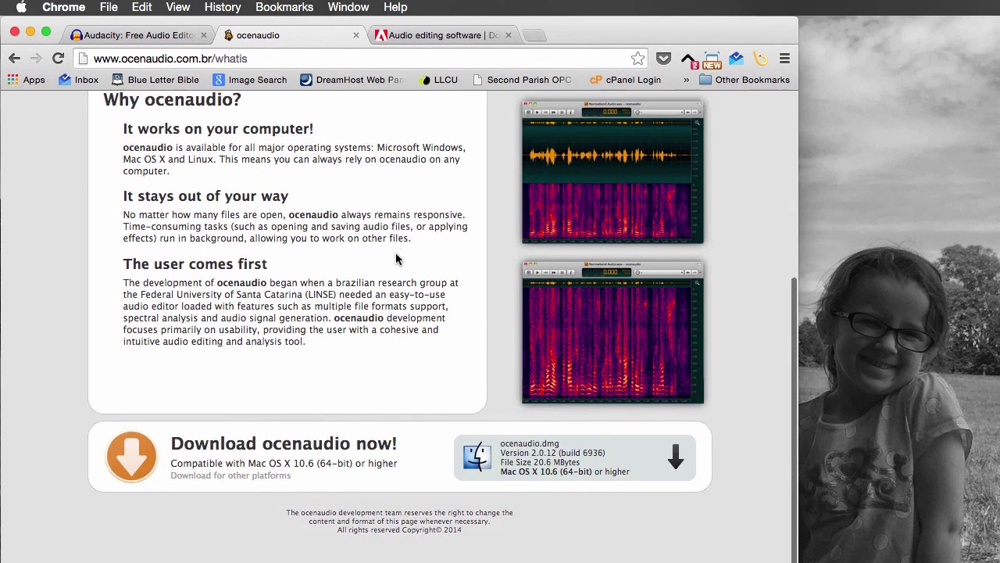
scroll(396, 258, up, 6)
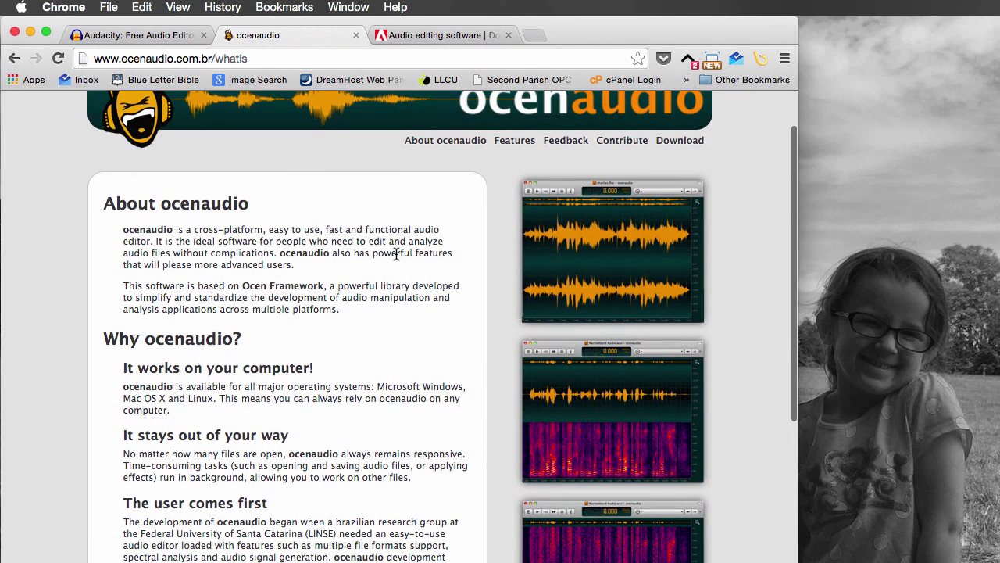